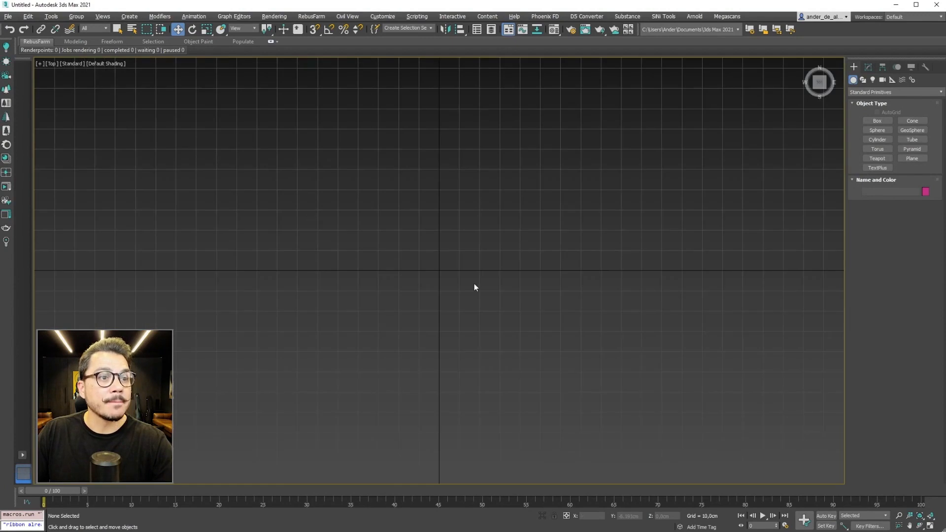
Step: Create a sphere near the origin in the Top view and set its radius to 20 cm
click(877, 130)
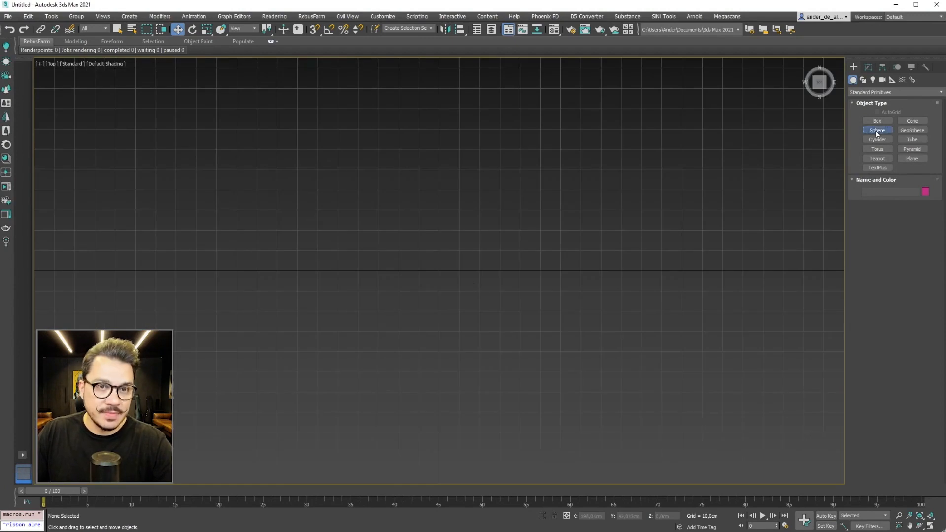
drag(444, 272, 466, 298)
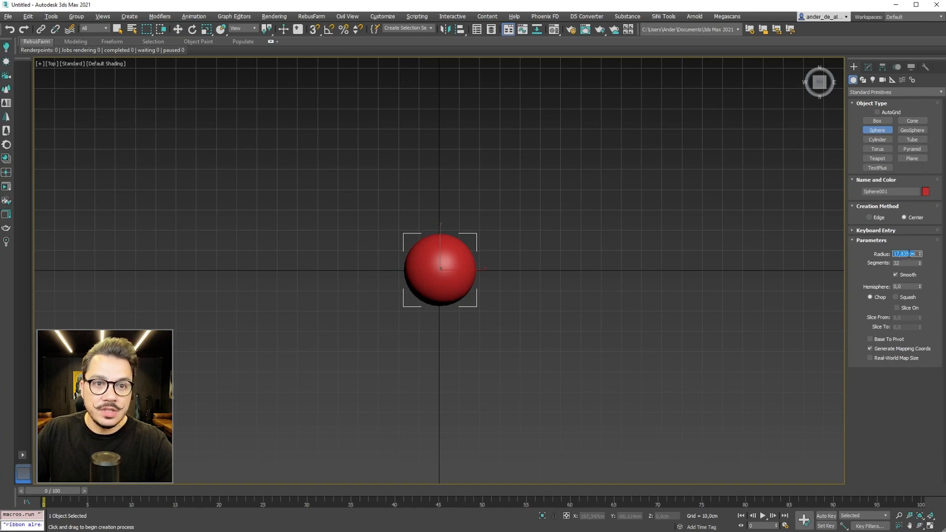
text(20)
key(Return)
Step: Move the sphere along the negative X axis to about X -185 cm
key(w)
scroll(542, 264, down, 4)
middle_drag(572, 261, 558, 277)
drag(552, 268, 333, 294)
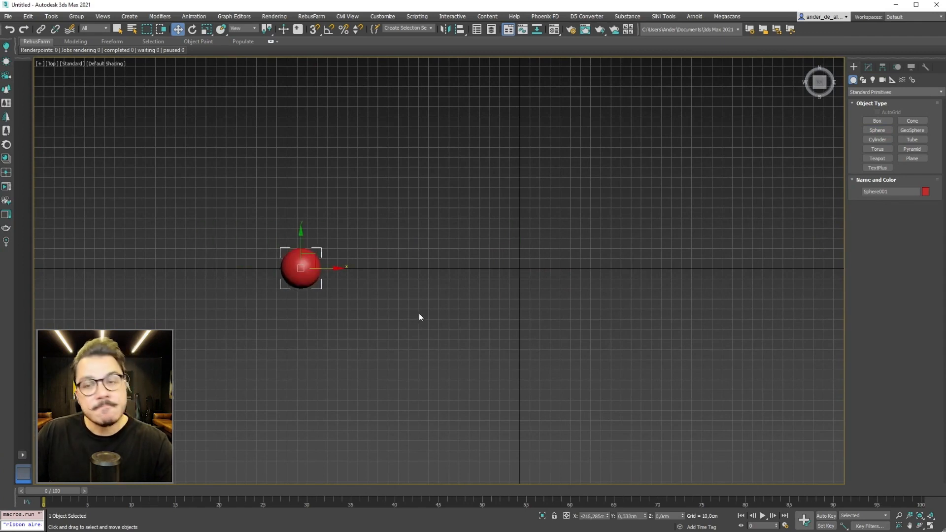
drag(333, 269, 367, 267)
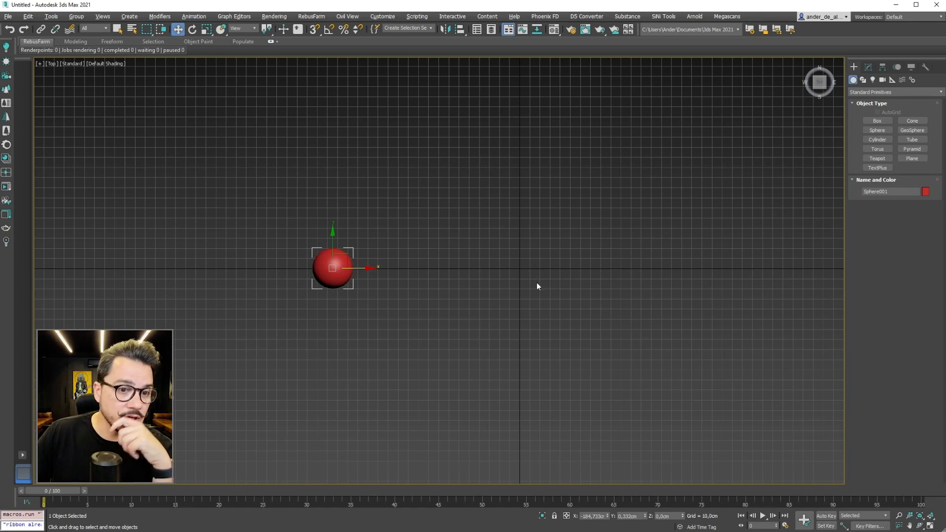
Step: Turn on Auto Key and choose Linear as the default tangent type for new keys
click(827, 516)
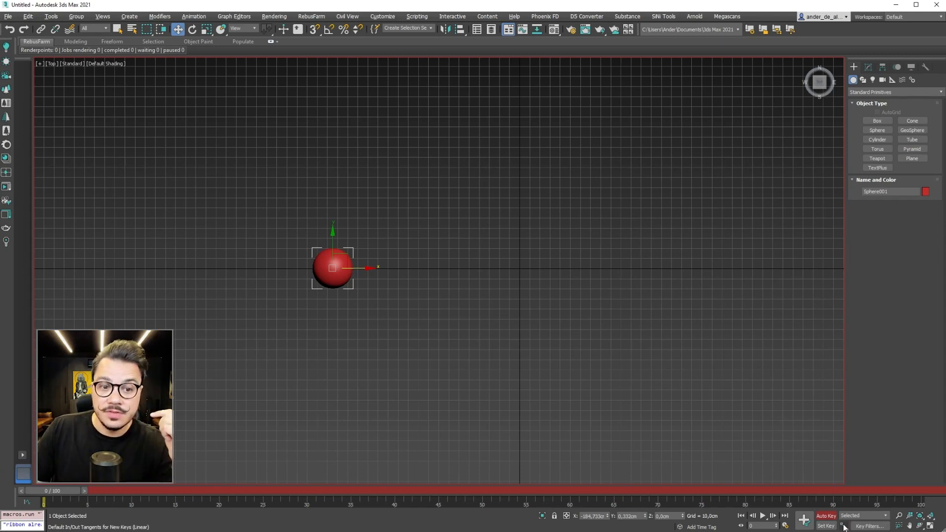
click(844, 526)
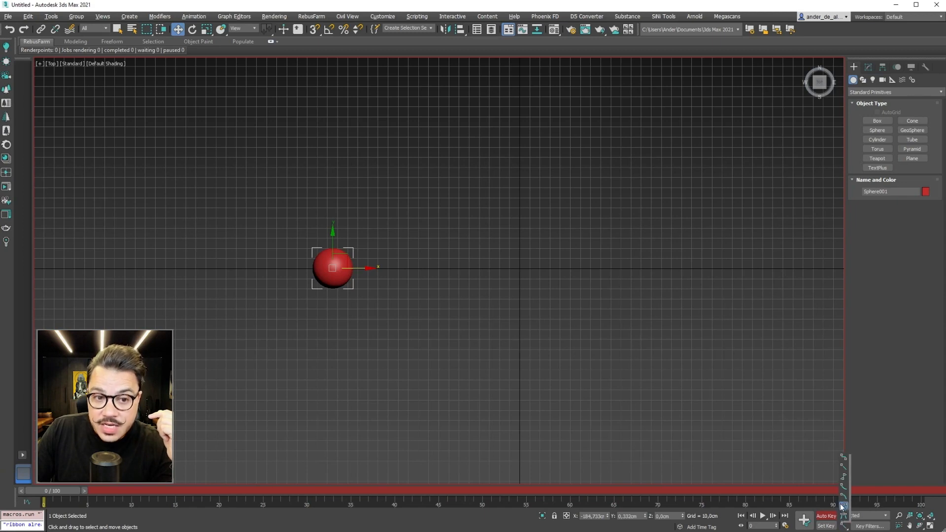
click(844, 469)
drag(843, 528, 844, 469)
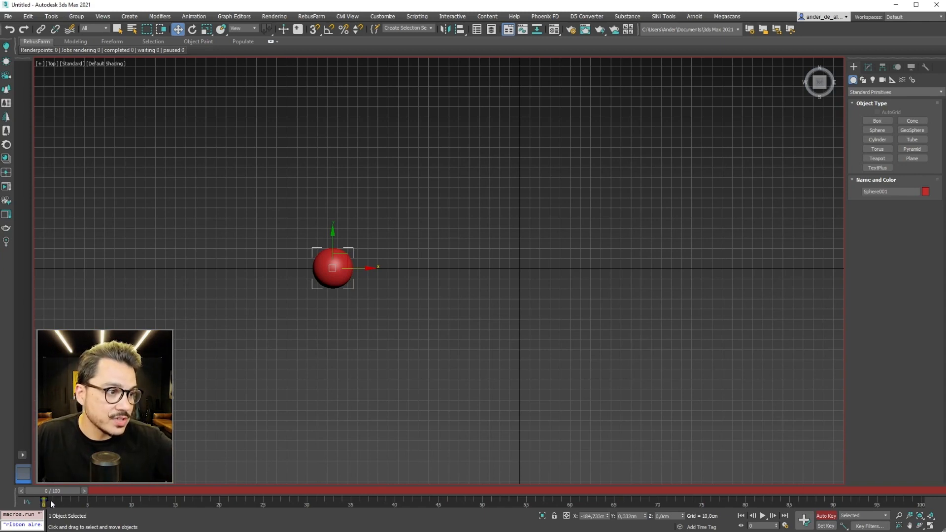
Step: Animate the sphere by moving it along X to about 212 cm at frame 72, and turn Auto Key off
drag(52, 502, 35, 502)
click(114, 429)
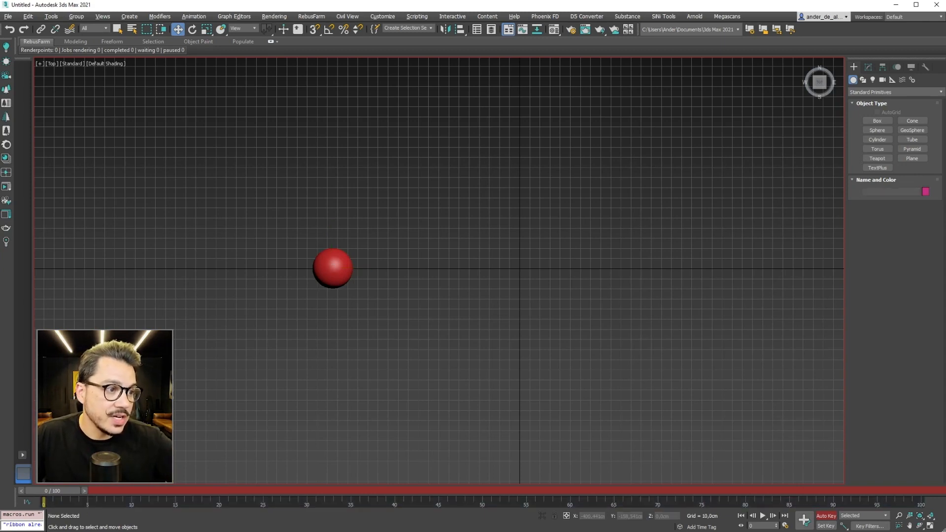
click(316, 253)
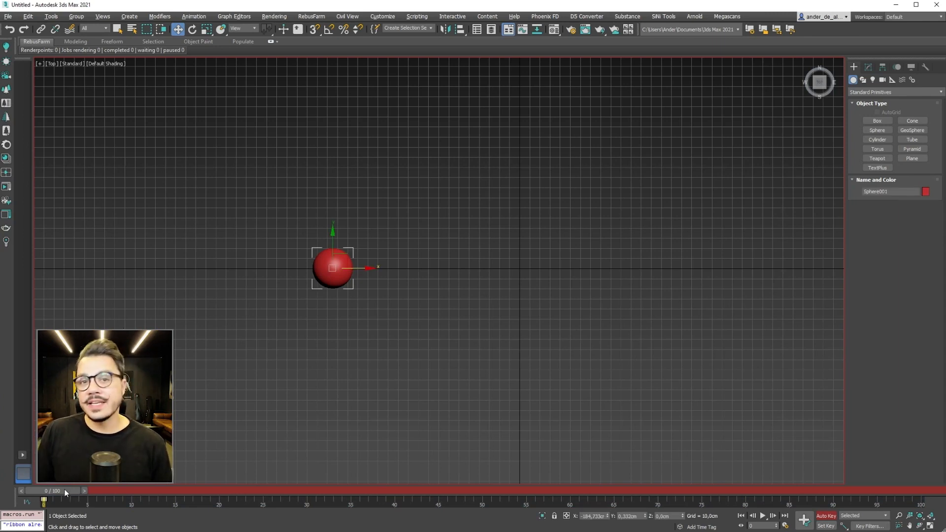
drag(58, 493, 646, 498)
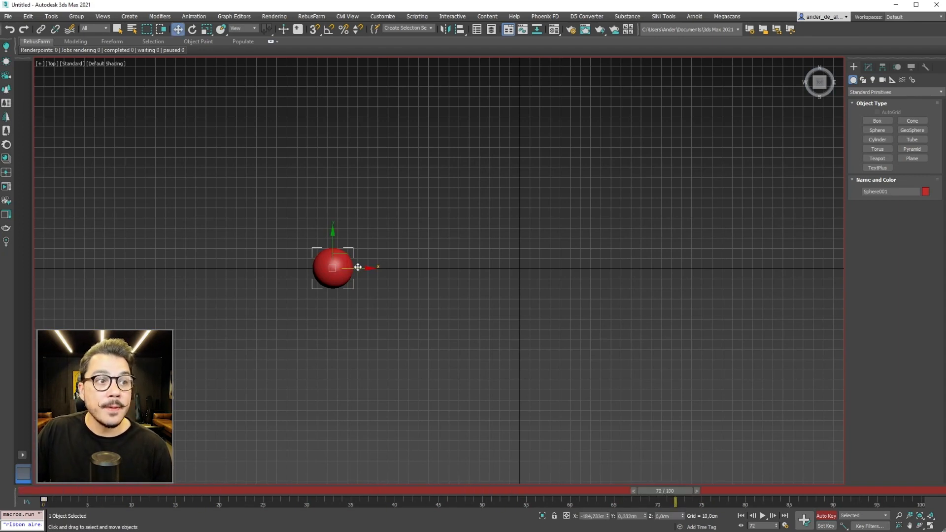
drag(358, 267, 758, 278)
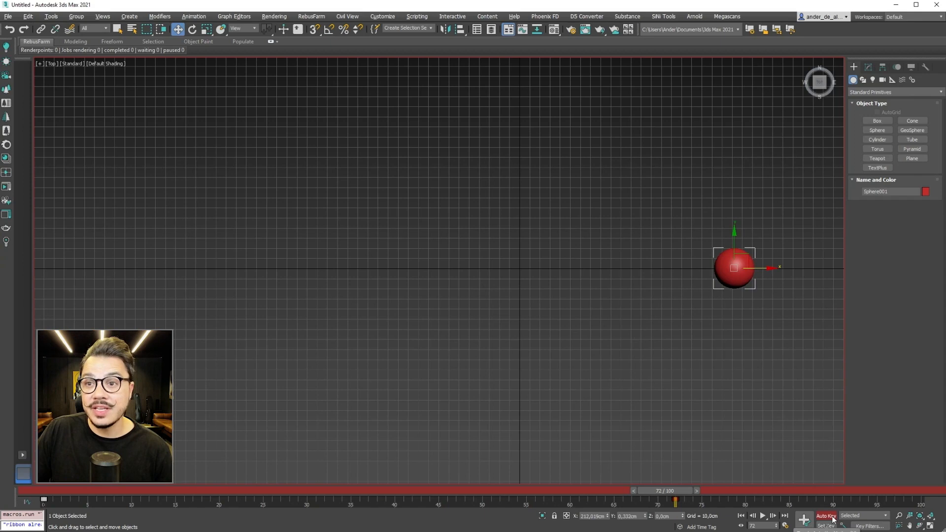
mouse_move(681, 494)
mouse_down()
mouse_move(55, 494)
mouse_move(687, 495)
mouse_up()
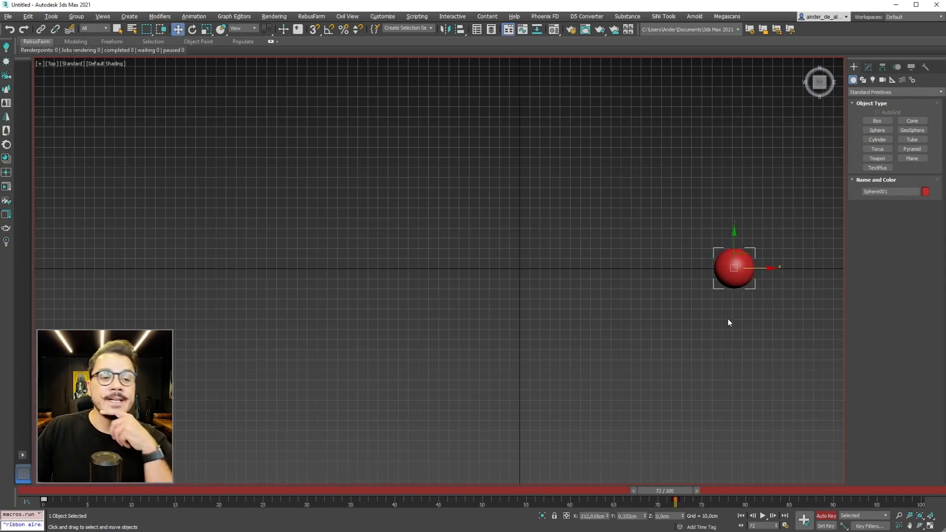
click(826, 515)
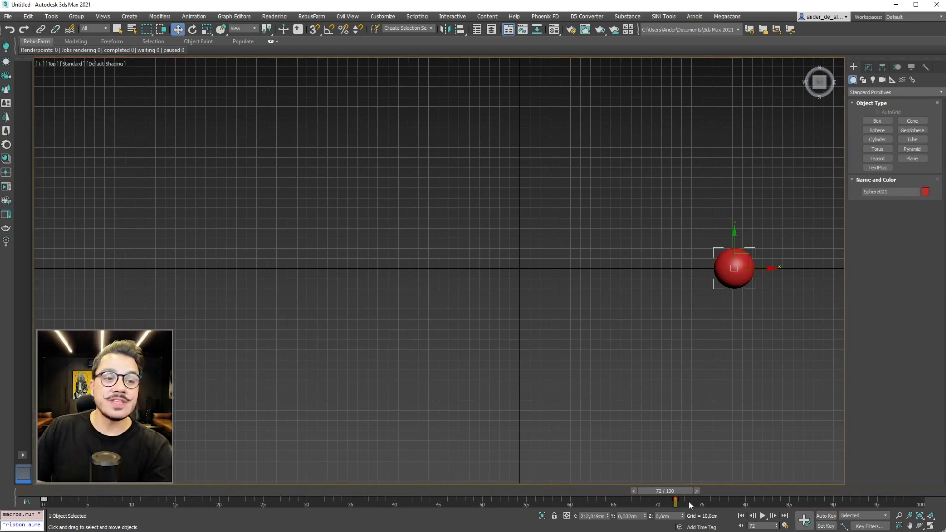
Step: Set the animation end time to frame 72 in the time configuration
drag(673, 494, 554, 494)
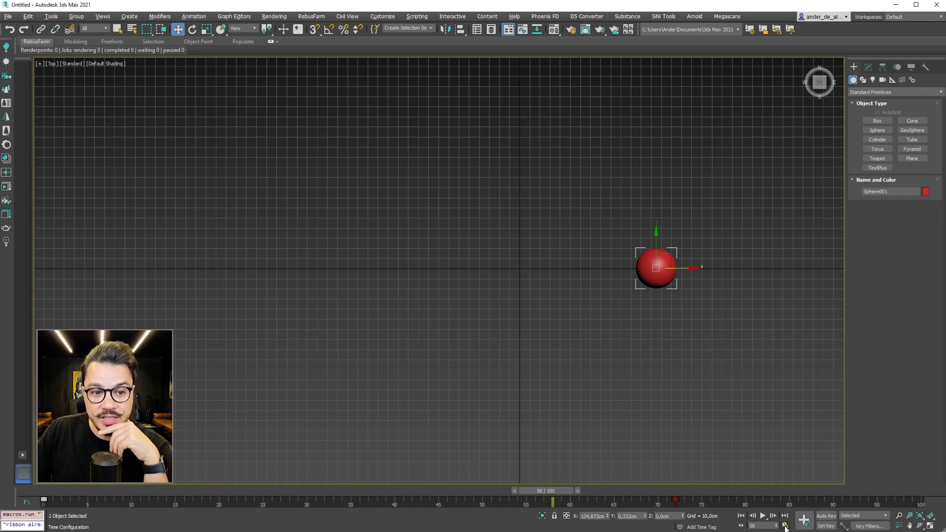
click(785, 525)
double_click(446, 297)
text(72)
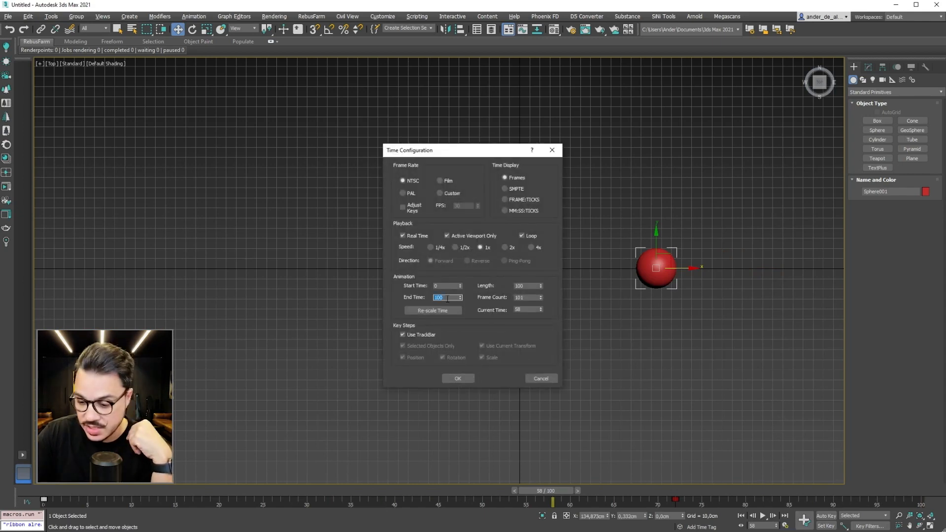
click(458, 378)
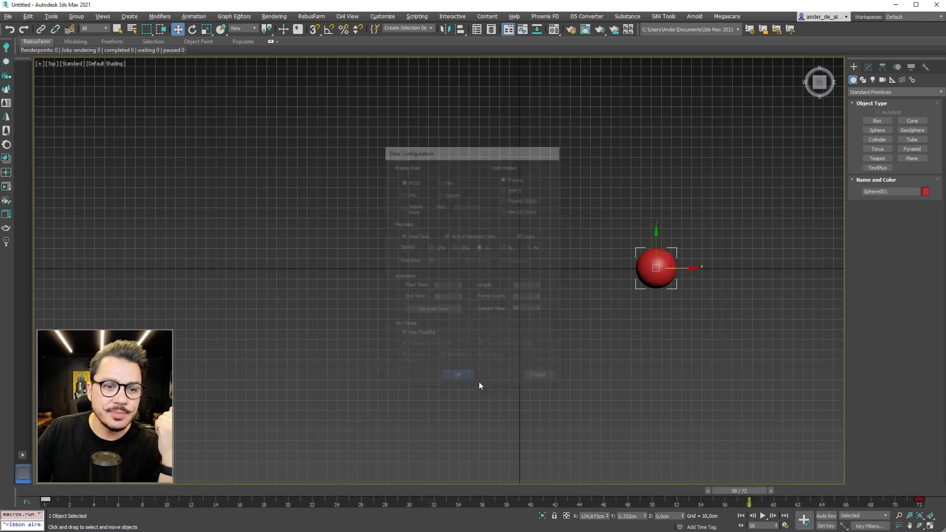
Step: Scrub and play the animation between frames 0 and 72 to examine the sphere's motion, and return to frame 0
drag(752, 490, 843, 491)
drag(893, 520, 931, 523)
mouse_move(899, 491)
mouse_down()
mouse_move(62, 492)
mouse_move(902, 490)
mouse_up()
key(w)
click(699, 382)
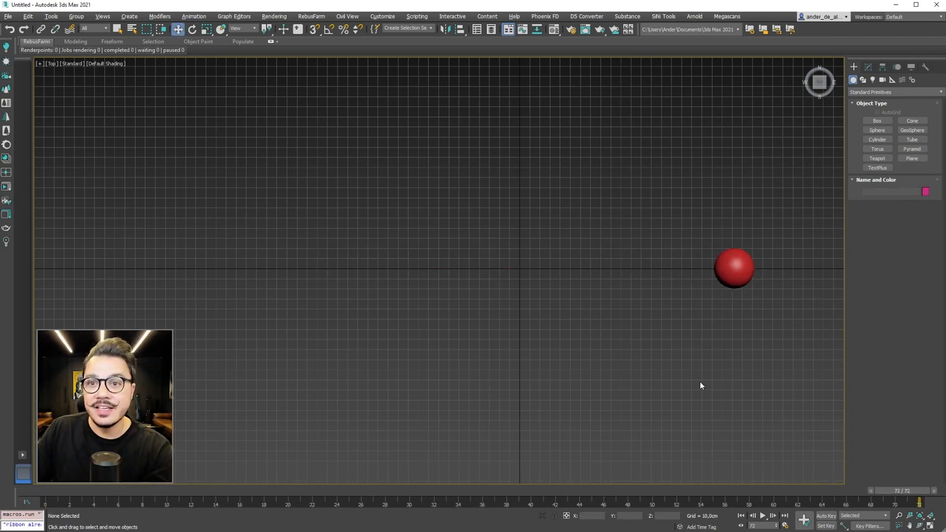
middle_drag(684, 397, 616, 382)
middle_drag(532, 338, 562, 347)
drag(902, 491, 53, 491)
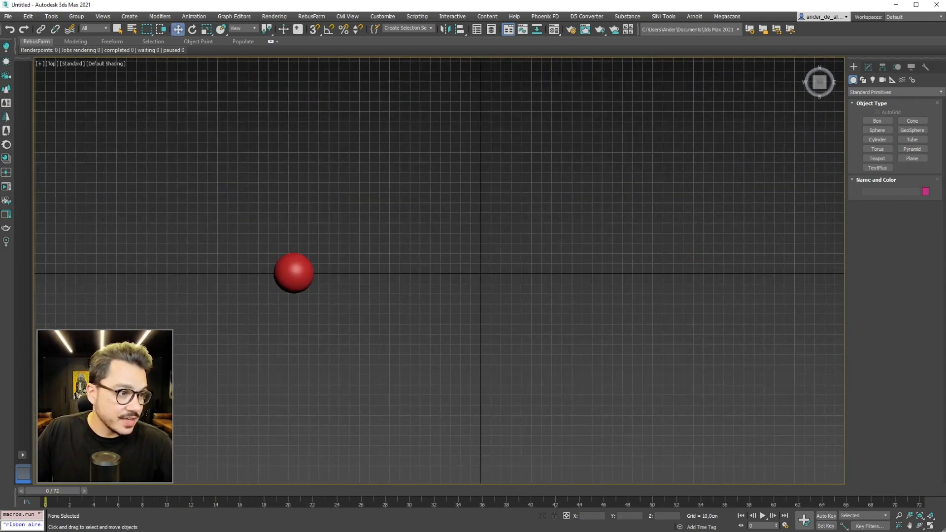
click(763, 515)
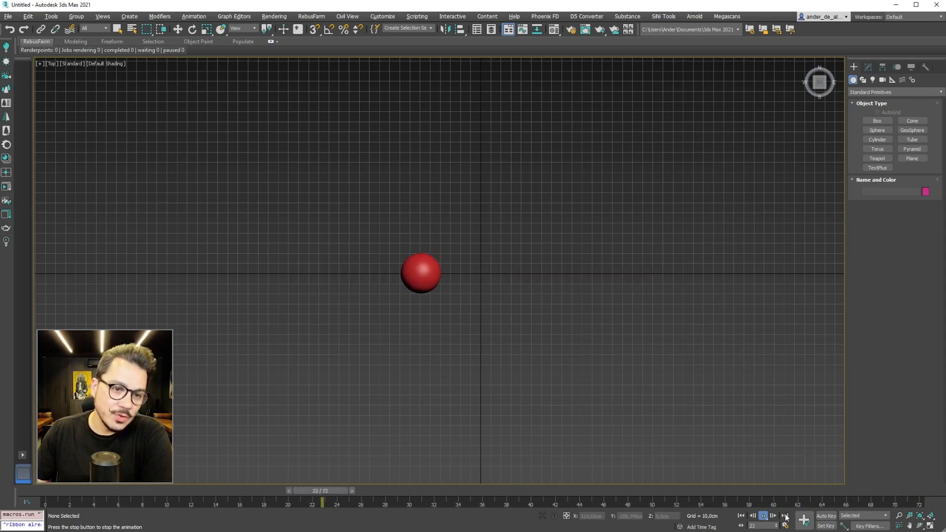
click(763, 517)
drag(697, 489, 39, 493)
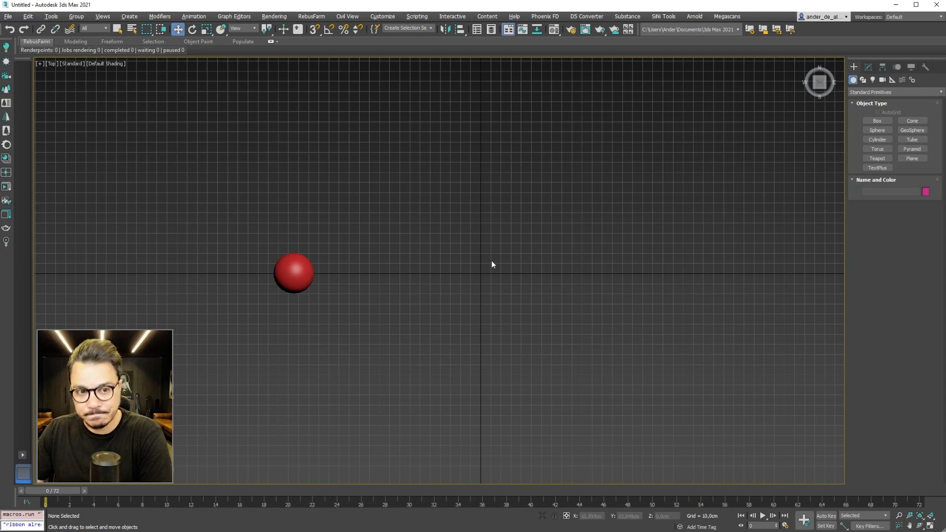
Step: Select and deselect the sphere repeatedly to examine how its keyframes display on the timeline
click(302, 272)
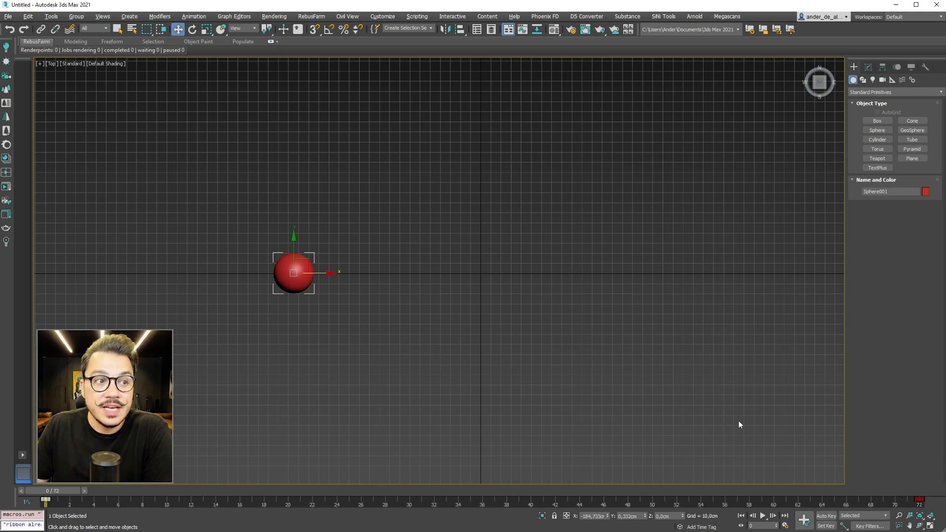
click(660, 318)
click(295, 271)
click(215, 222)
click(295, 271)
click(493, 326)
click(294, 272)
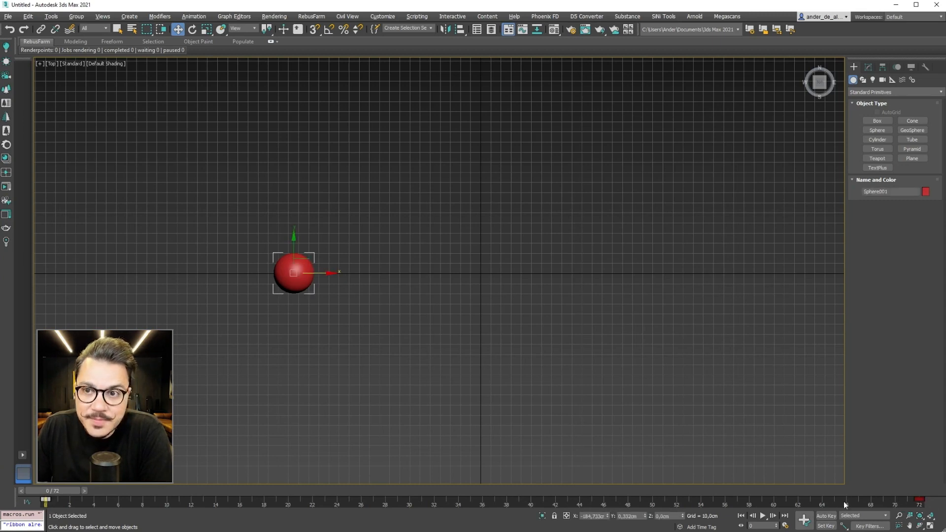
Step: Delete the sphere's keyframes at frames 0 and 72
drag(939, 503, 928, 504)
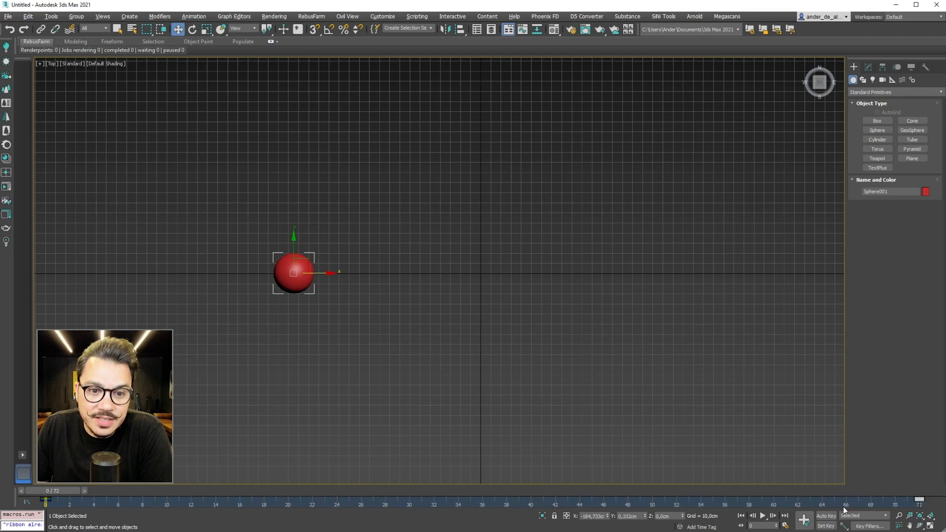
click(76, 500)
click(45, 500)
click(64, 501)
drag(859, 509, 860, 509)
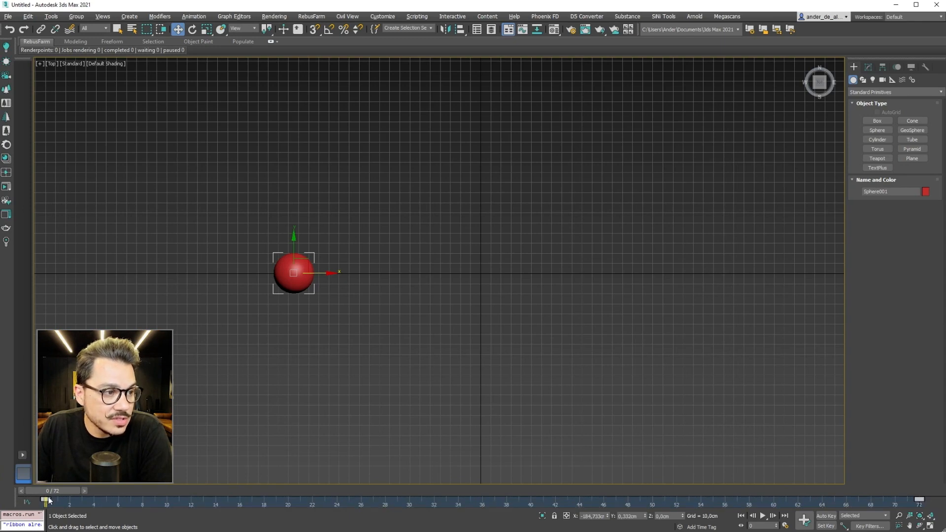
key(Delete)
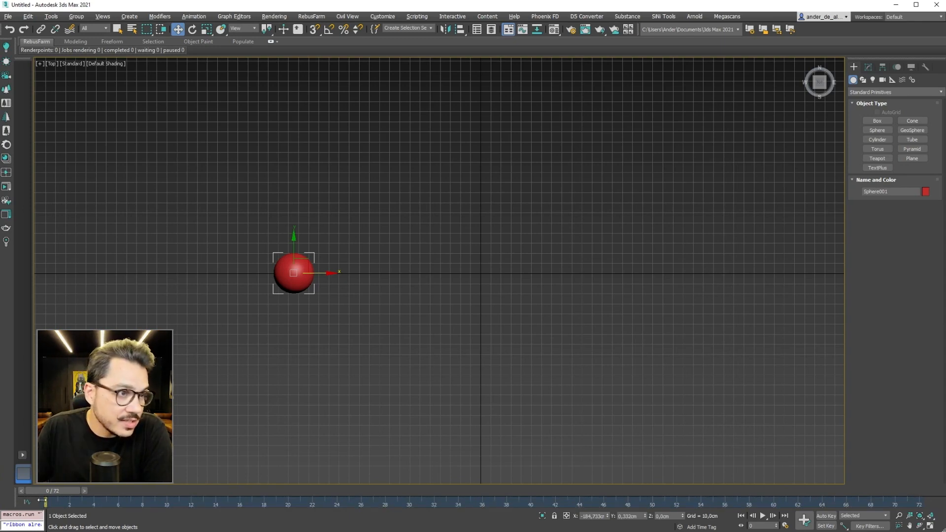
Step: Set a keyframe for the sphere at frame 0, turn Auto Key off and clear the selection
click(826, 516)
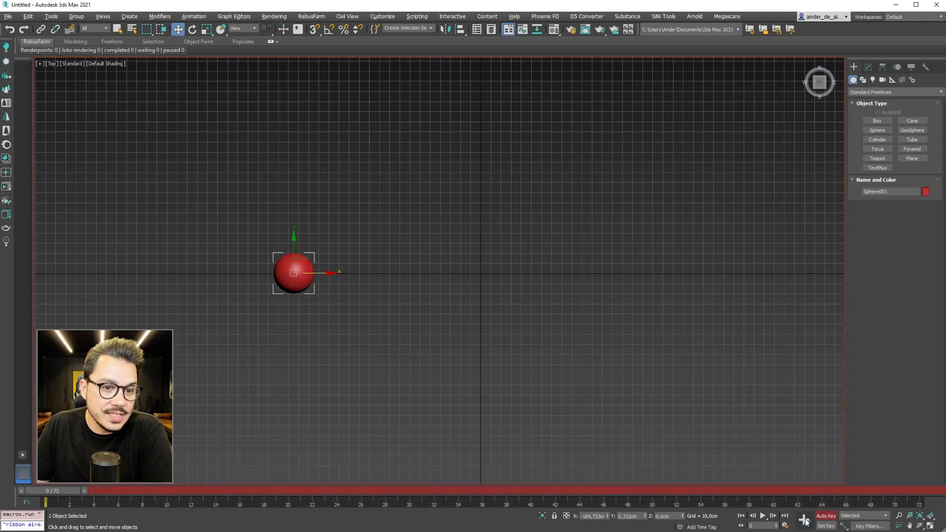
click(825, 516)
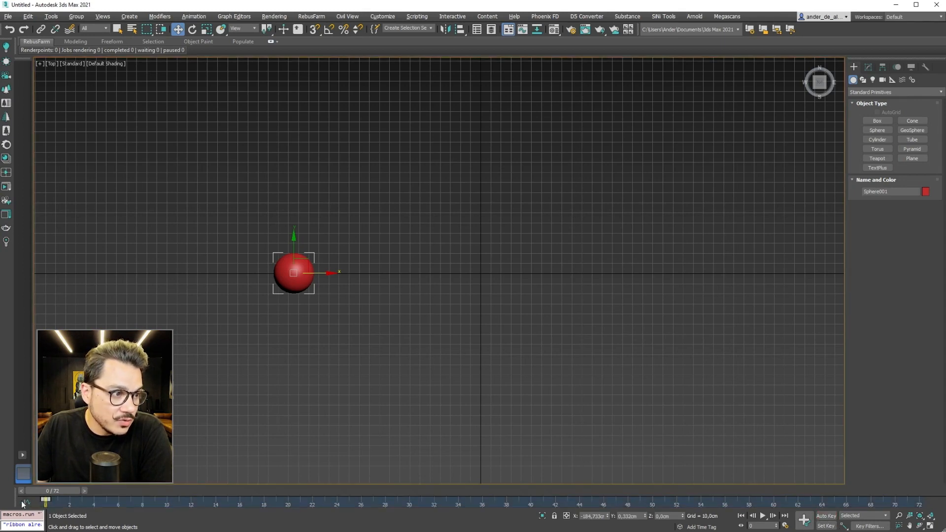
right_click(47, 500)
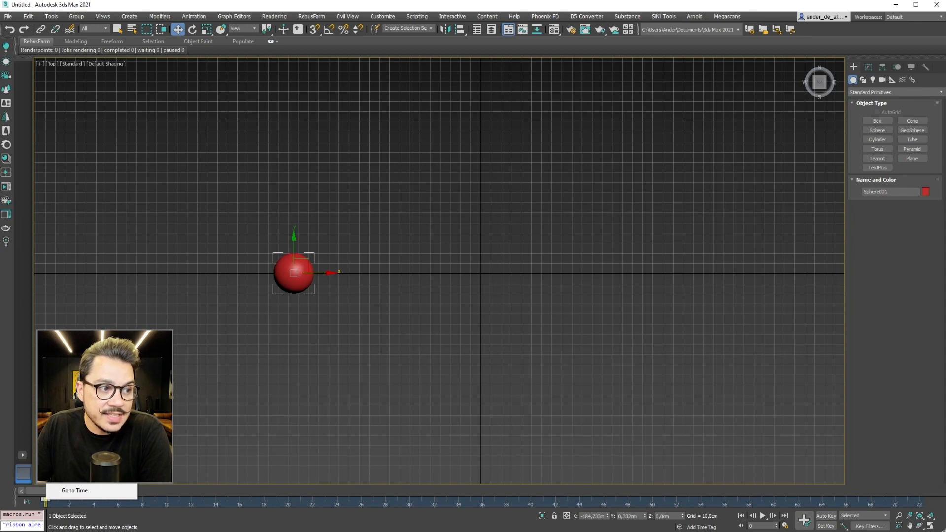
click(196, 449)
click(197, 450)
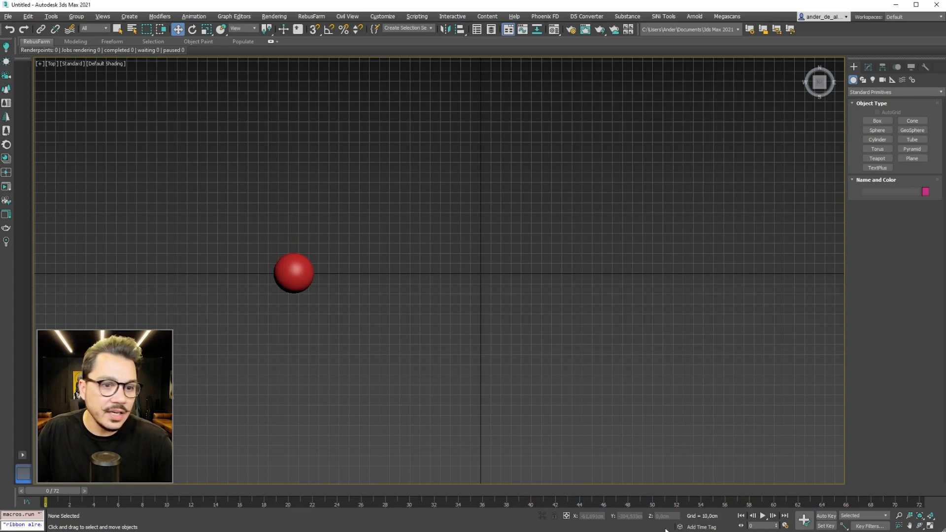
Step: With Auto Key on, animate the sphere from frame 0 by moving it to about X 176 cm at frame 72
click(826, 516)
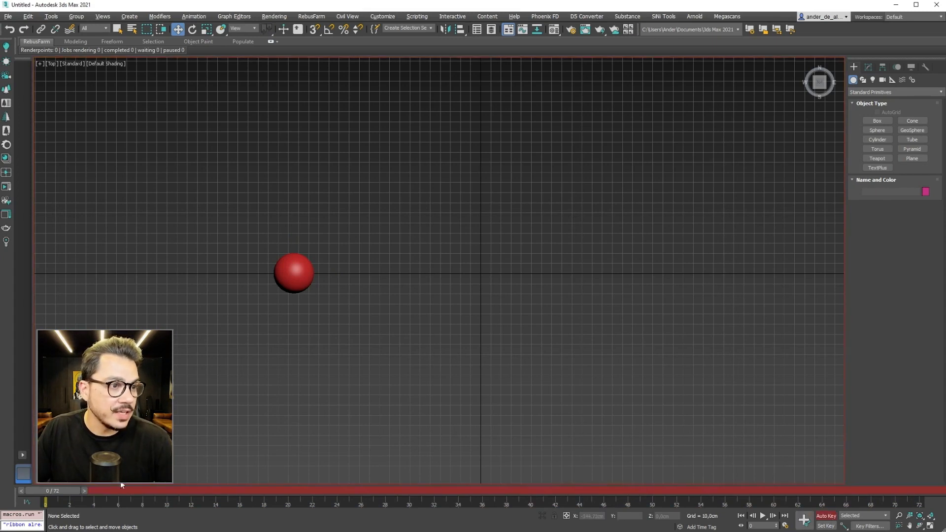
click(301, 268)
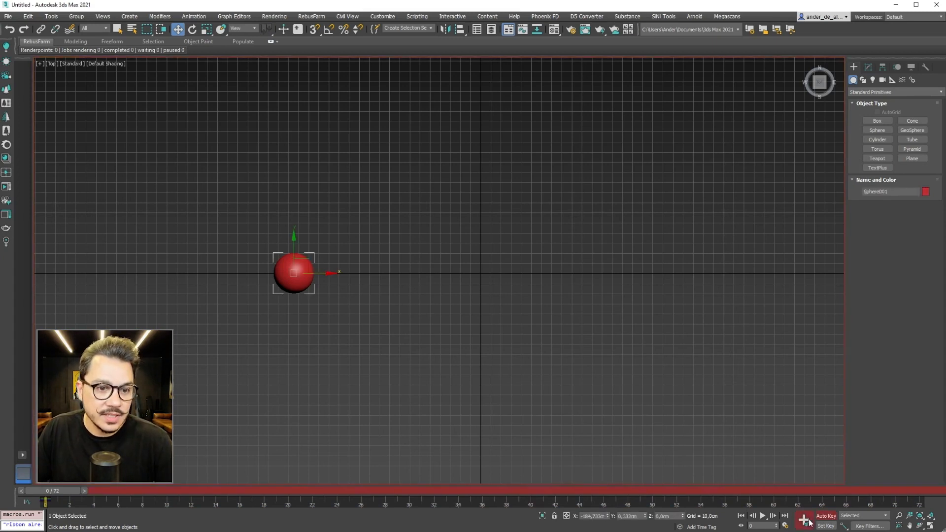
drag(57, 495, 925, 492)
drag(325, 274, 690, 294)
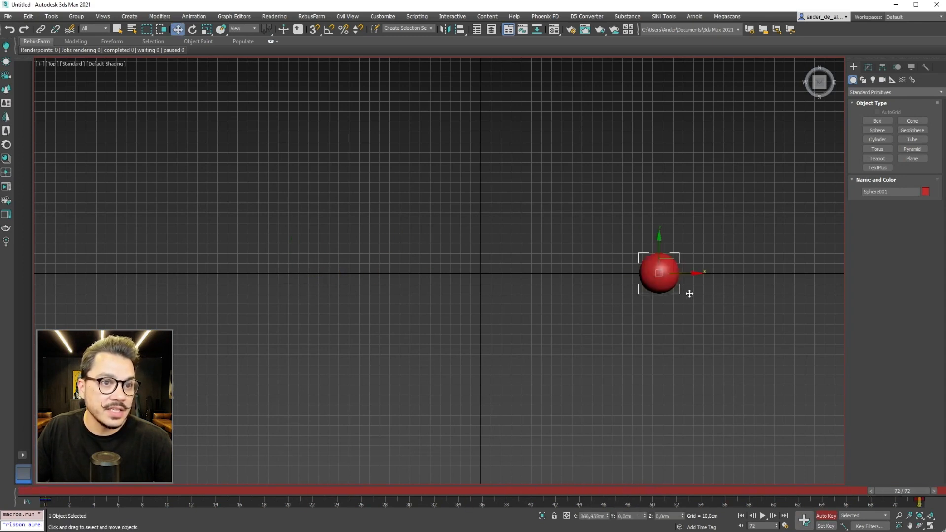
Step: Scrub back to frame 0 and forward to frame 72 to check the sphere's new motion
drag(911, 492, 44, 493)
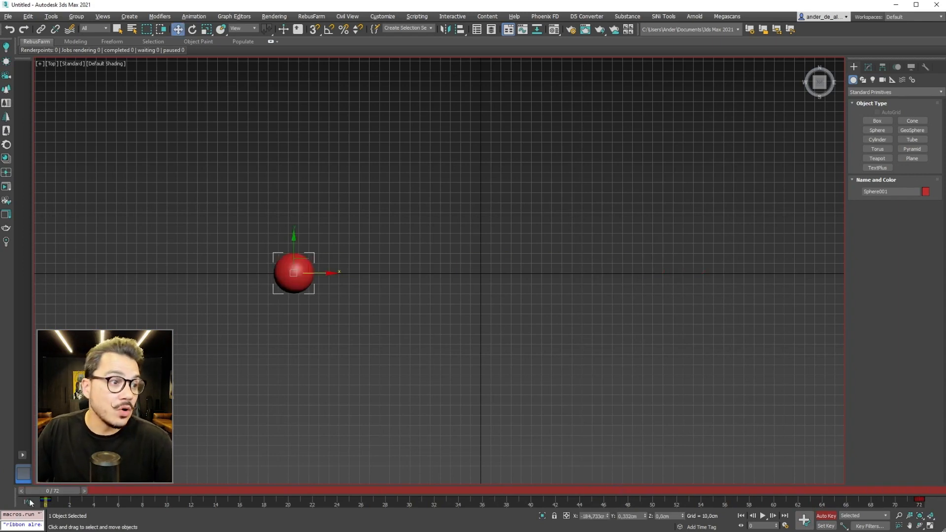
drag(49, 492, 919, 513)
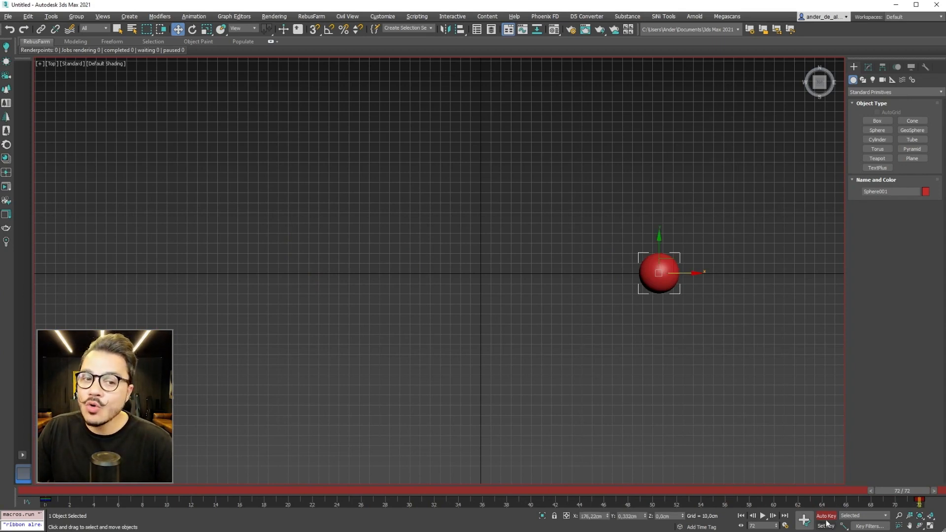
middle_drag(705, 369, 306, 367)
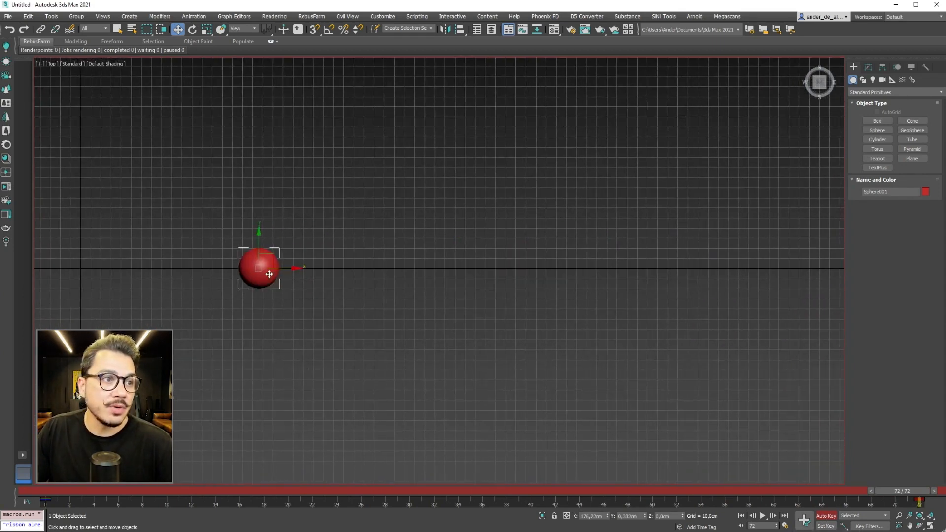
Step: With Auto Key on at frame 72, move the sphere along the X axis to about X 637 cm
drag(286, 270, 752, 289)
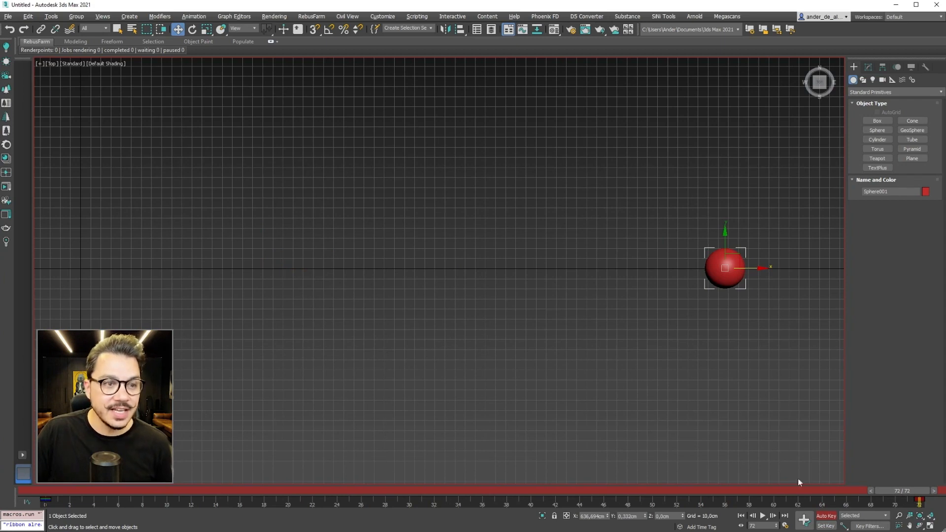
scroll(461, 374, down, 3)
mouse_move(910, 493)
mouse_down()
mouse_move(52, 491)
mouse_move(238, 483)
mouse_move(911, 491)
mouse_up()
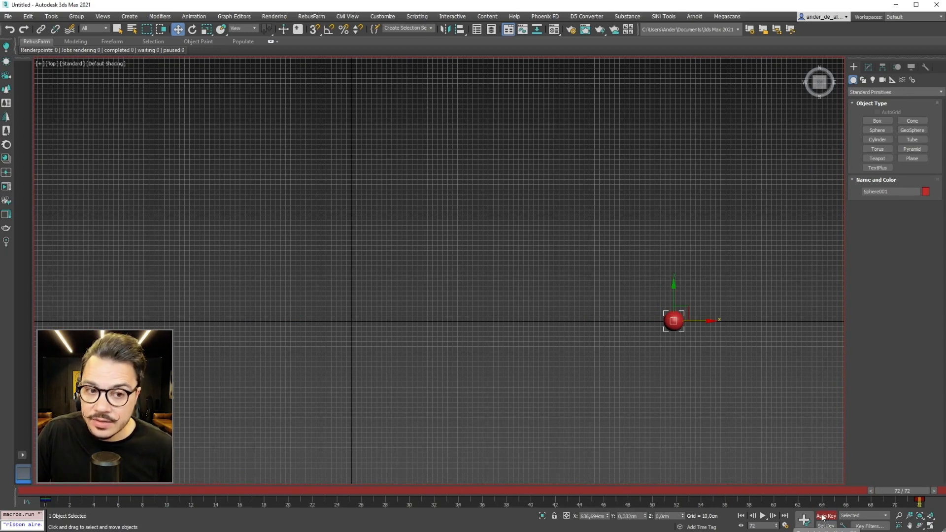
Step: Reposition the sphere in the XY plane at frame 72 to about X 235 cm, Y 219 cm
drag(688, 313, 483, 203)
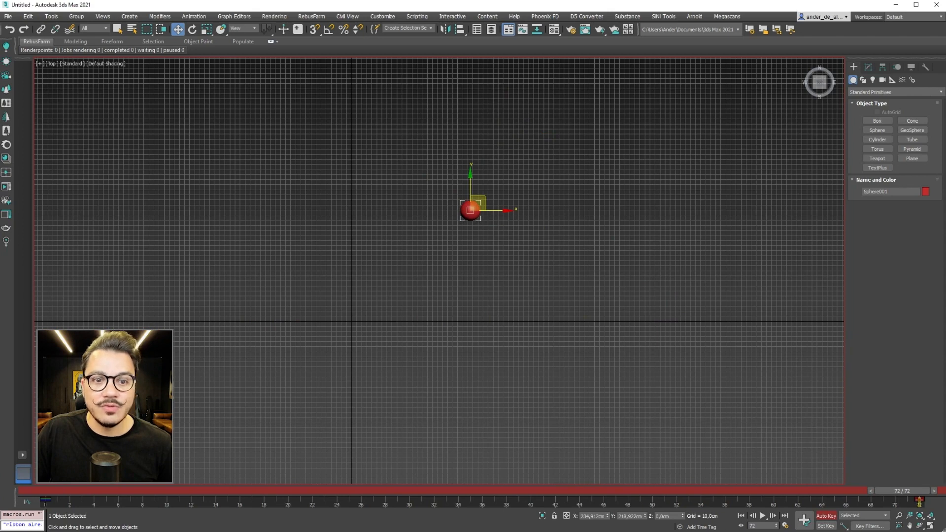
mouse_move(910, 494)
mouse_down()
mouse_move(52, 492)
mouse_move(909, 492)
mouse_up()
key(w)
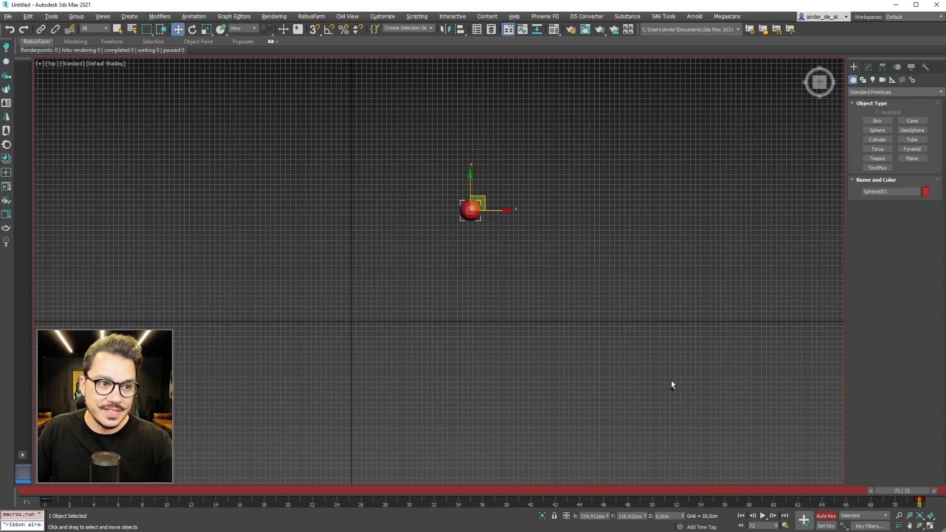
Step: Go to frame 0 and change the sphere's starting position to about X 836 cm, Y -148 cm
drag(911, 492, 52, 491)
drag(267, 305, 784, 384)
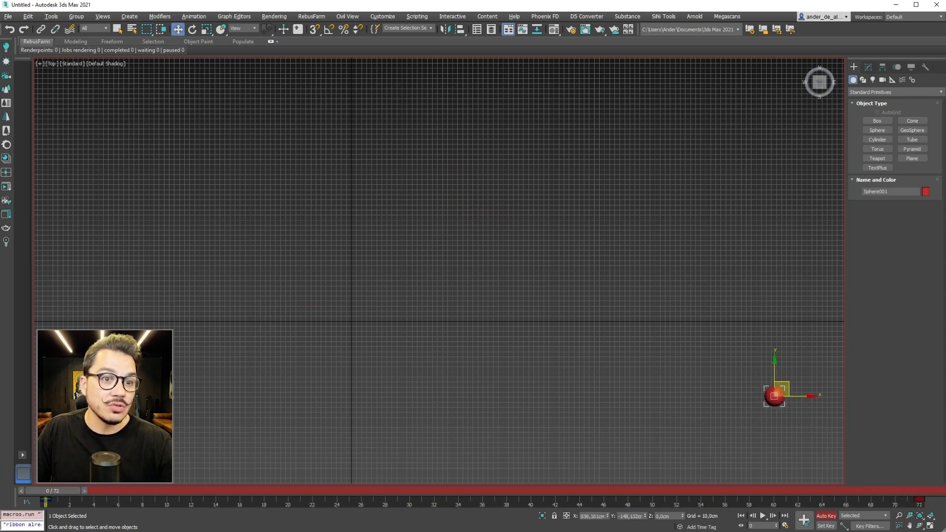
mouse_move(49, 491)
mouse_down()
mouse_move(902, 491)
mouse_move(52, 491)
mouse_up()
key(w)
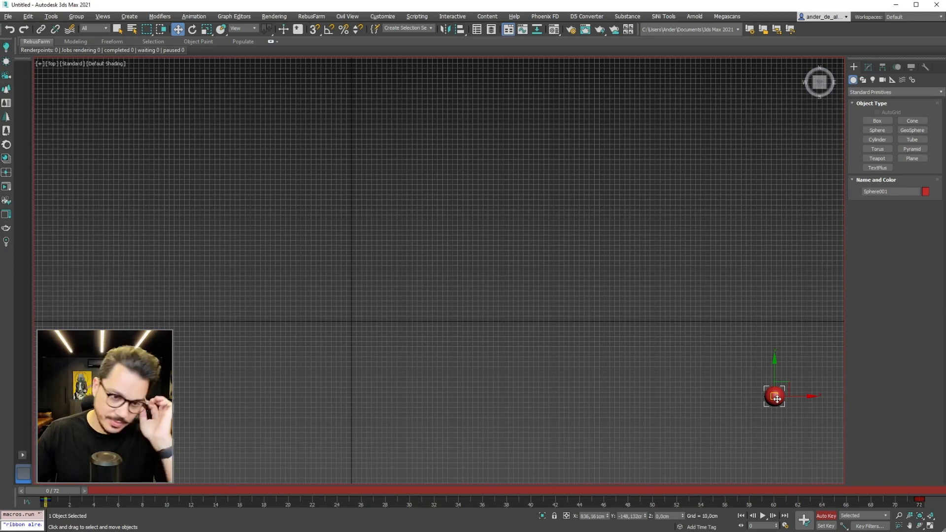
drag(56, 492, 53, 471)
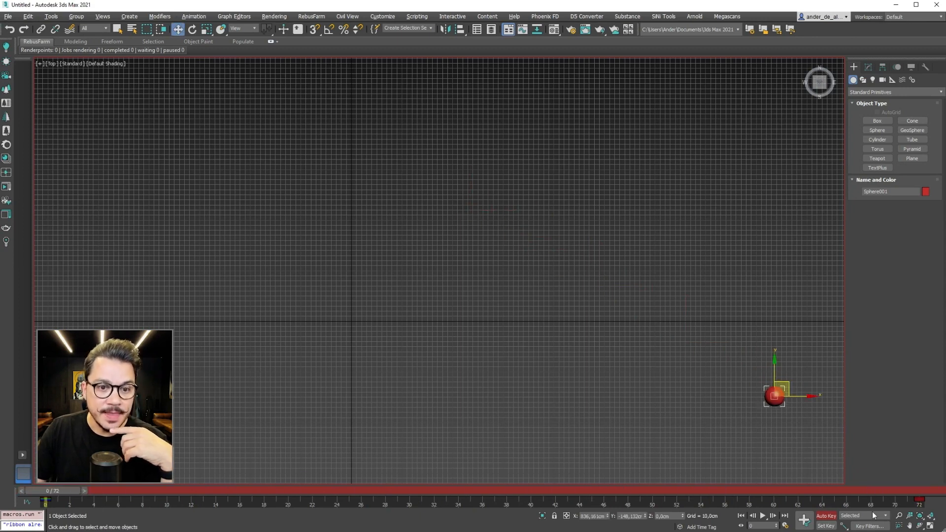
Step: Turn Auto Key off and delete the sphere's keyframes at frames 0 and 72
click(826, 515)
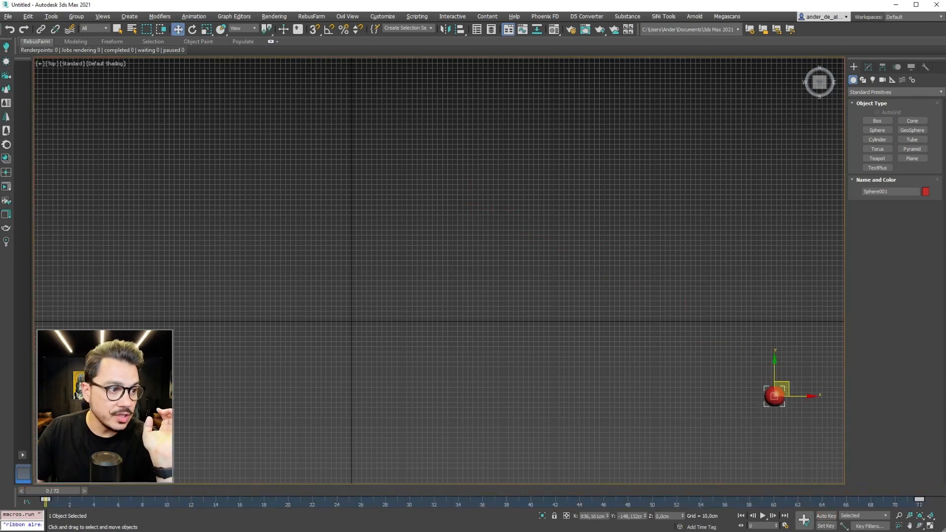
right_click(48, 502)
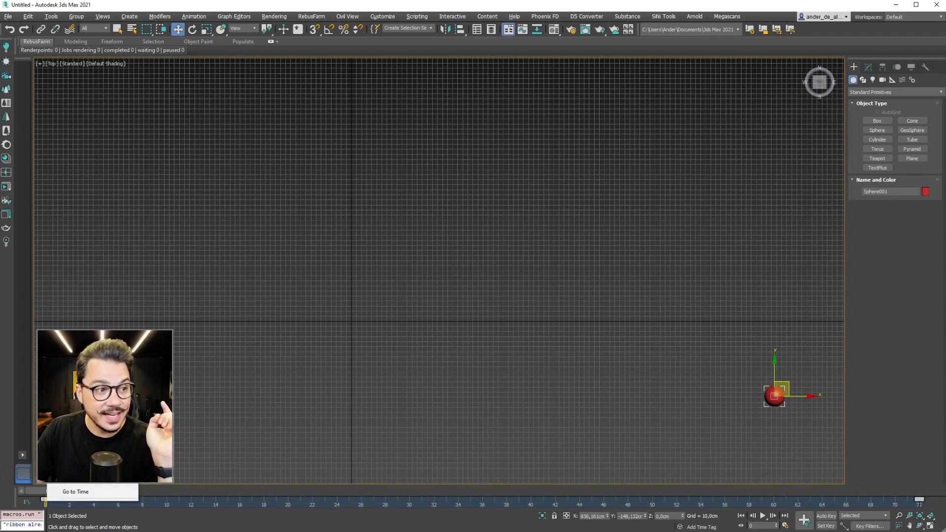
click(75, 491)
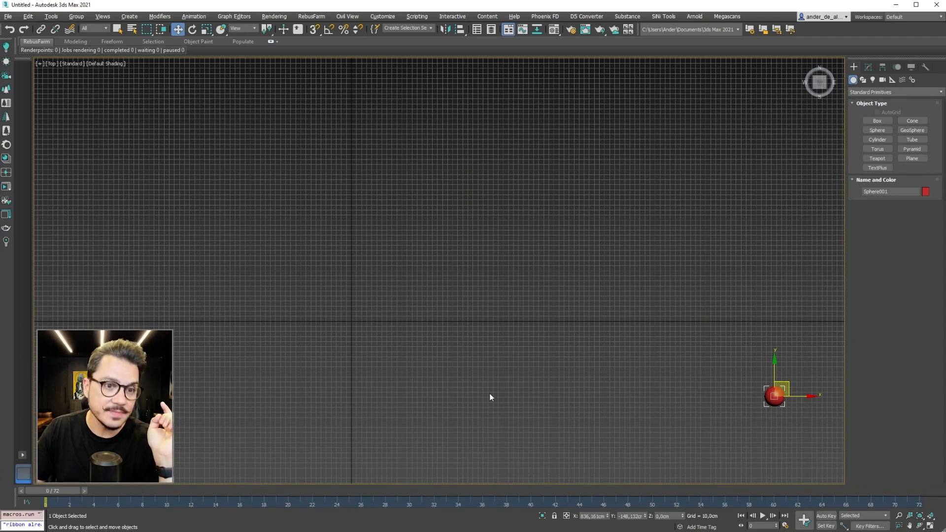
Step: Play the timeline, return to frame 0 and place the sphere at X 0, Y 0, leaving it deselected
click(762, 515)
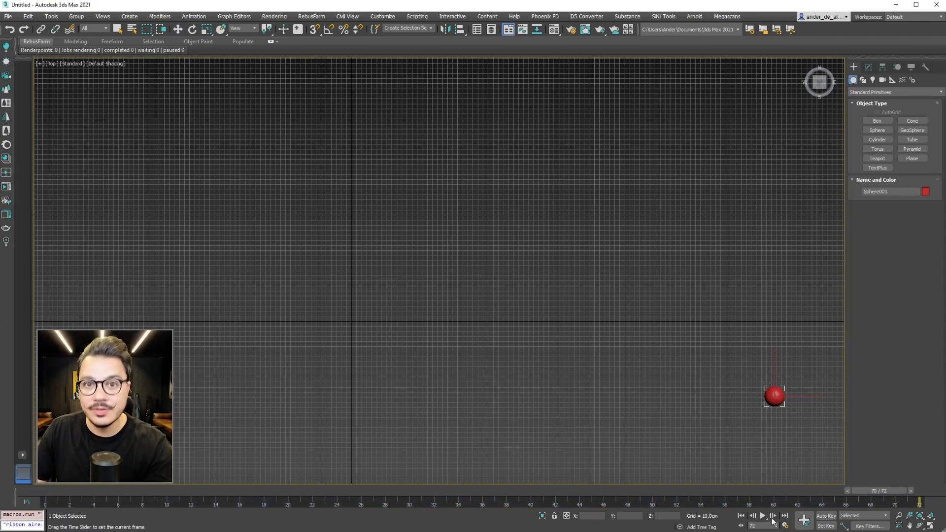
click(741, 515)
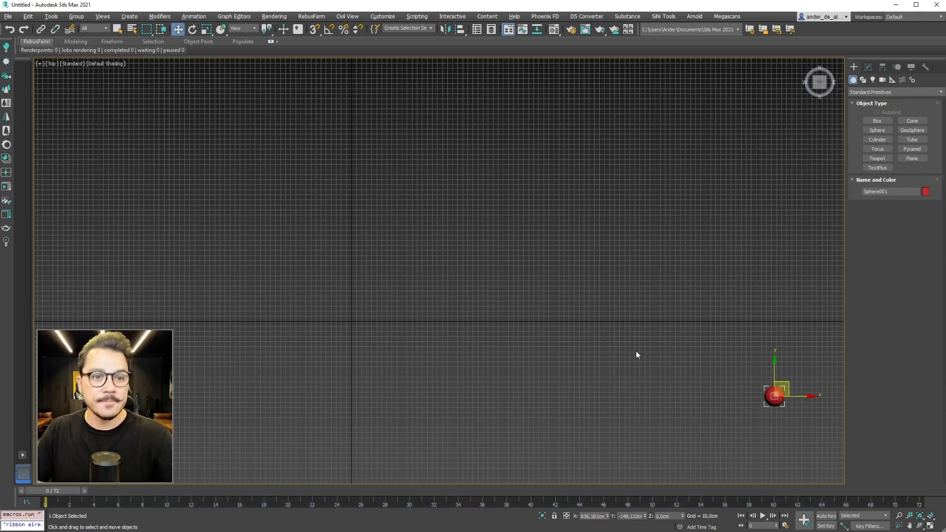
text(0)
key(Tab)
text(0)
key(Tab)
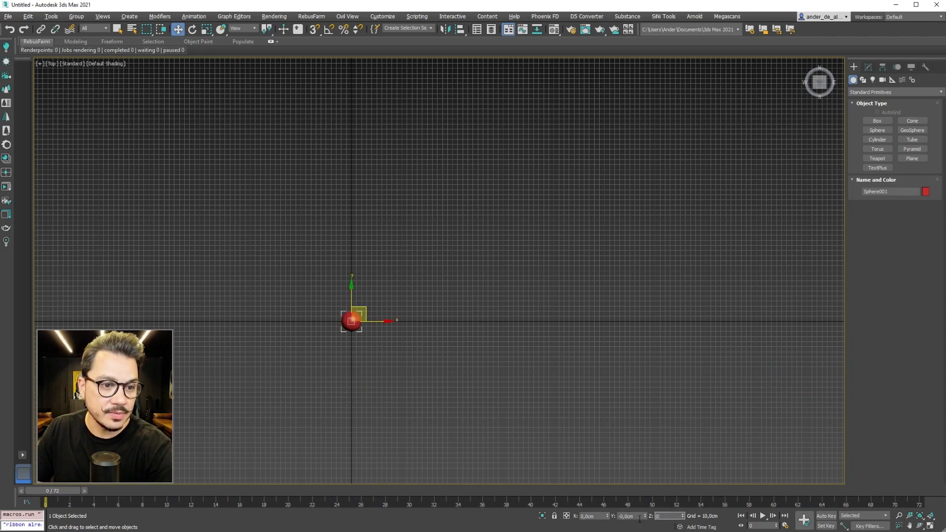
click(520, 383)
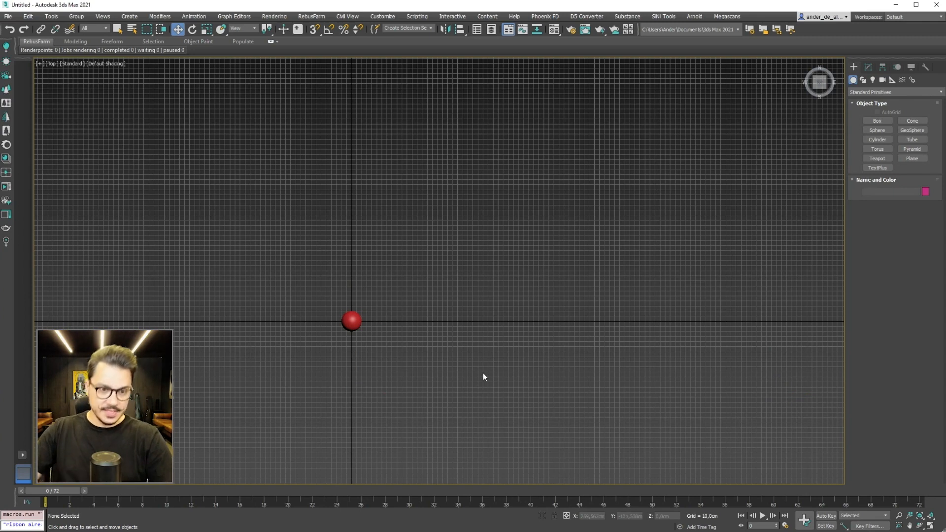
mouse_move(42, 494)
mouse_down()
mouse_move(894, 494)
mouse_move(40, 492)
mouse_up()
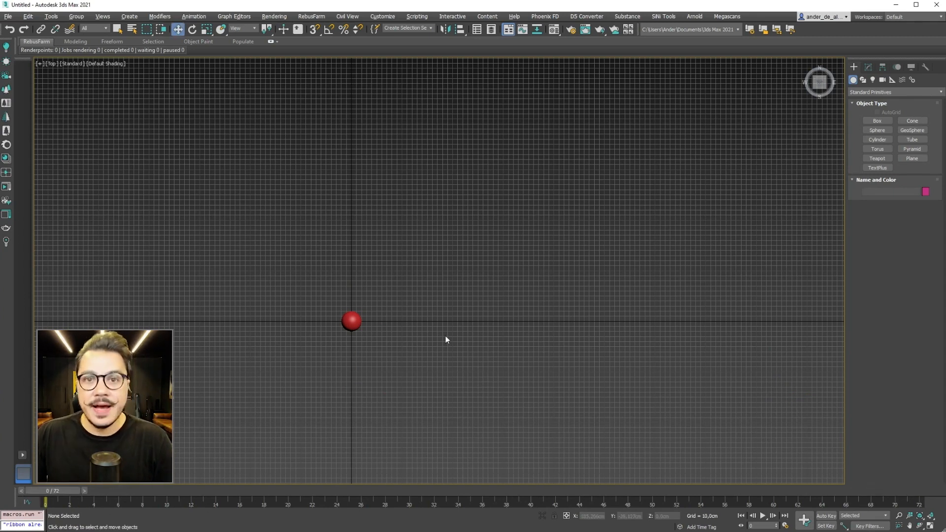
middle_drag(420, 346, 508, 309)
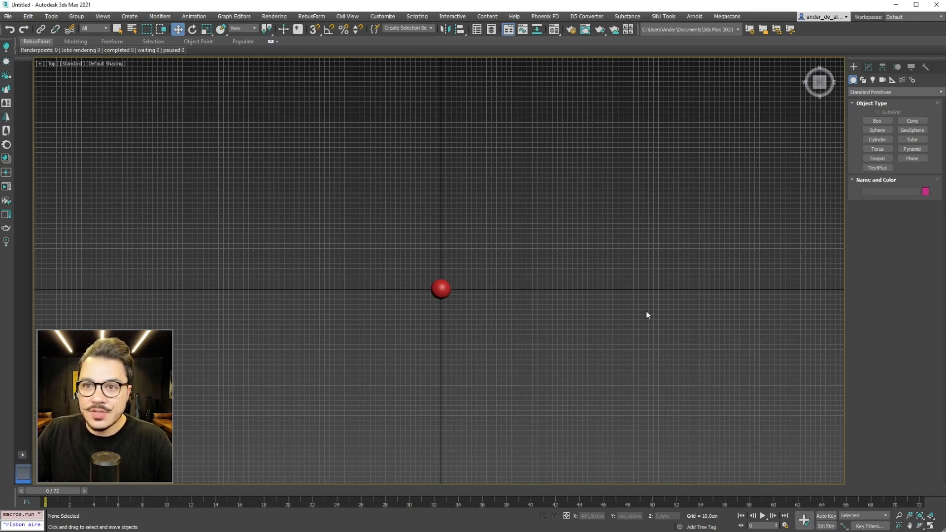
drag(575, 232, 338, 359)
click(548, 332)
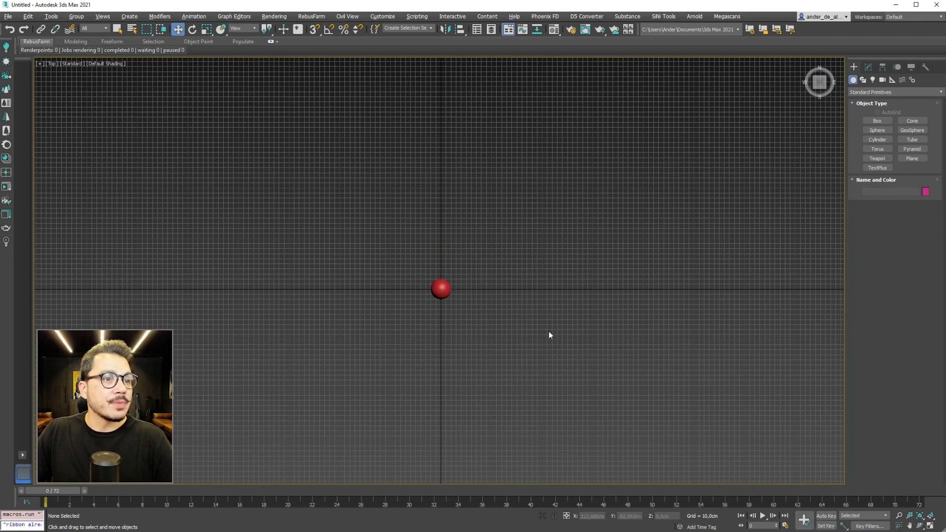